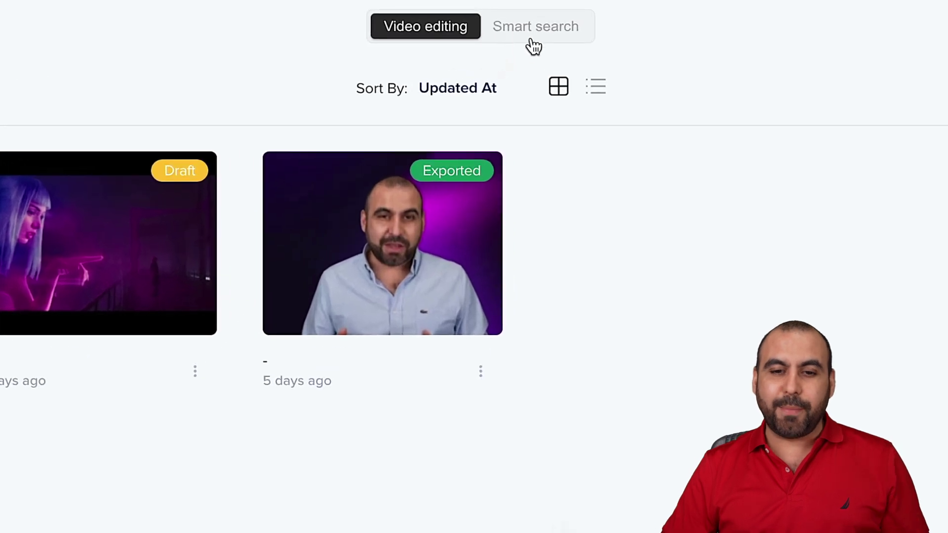
Switch the Nova dashboard to Smart Search to list the three uploaded videos.
{"action": "left_click", "coordinate": [533, 45]}
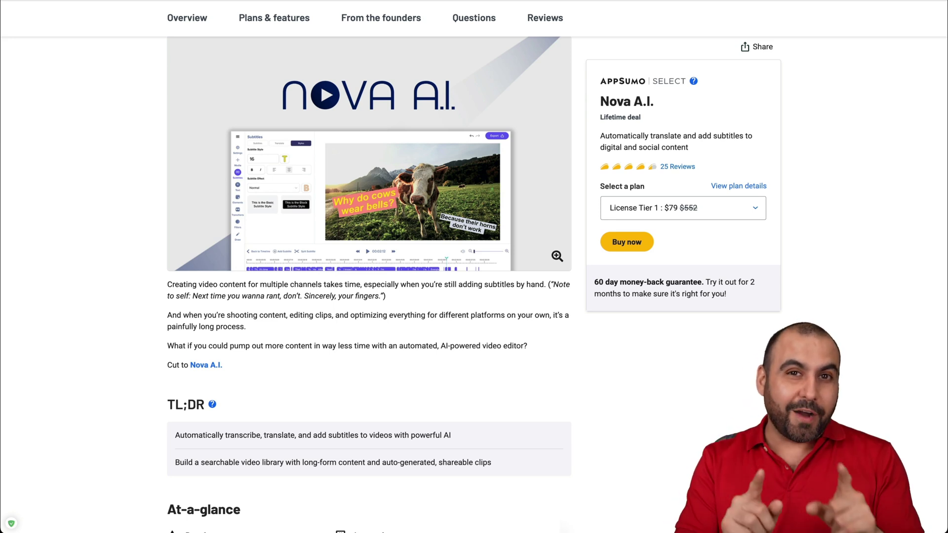
Scroll the AppSumo Nova A.I. page down to the $79, $149 and $539 License Tier cards.
{"action": "scroll", "coordinate": [369, 285], "scroll_direction": "down", "scroll_amount": 5}
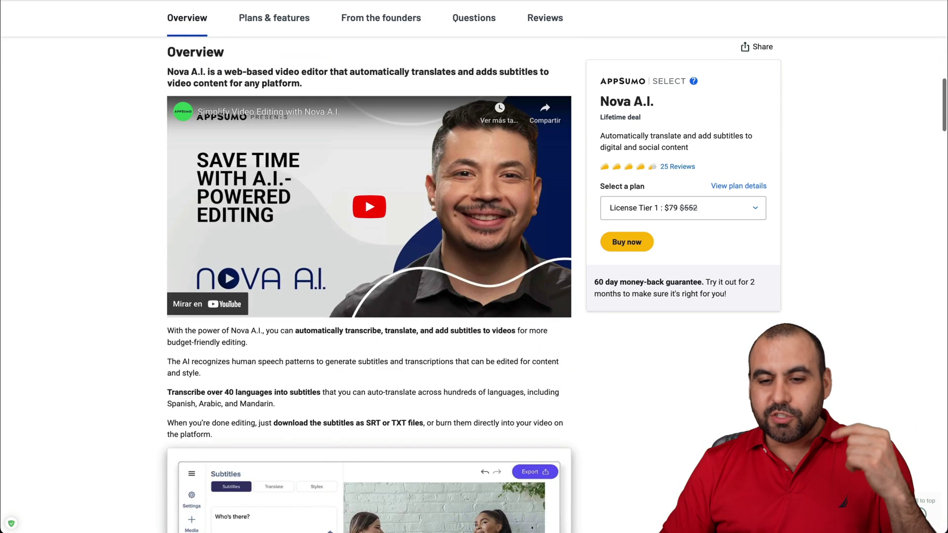
{"action": "scroll", "coordinate": [369, 285], "scroll_direction": "down", "scroll_amount": 5}
{"action": "scroll", "coordinate": [366, 229], "scroll_direction": "down", "scroll_amount": 10}
{"action": "scroll", "coordinate": [366, 229], "scroll_direction": "down", "scroll_amount": 5}
{"action": "scroll", "coordinate": [365, 229], "scroll_direction": "down", "scroll_amount": 5}
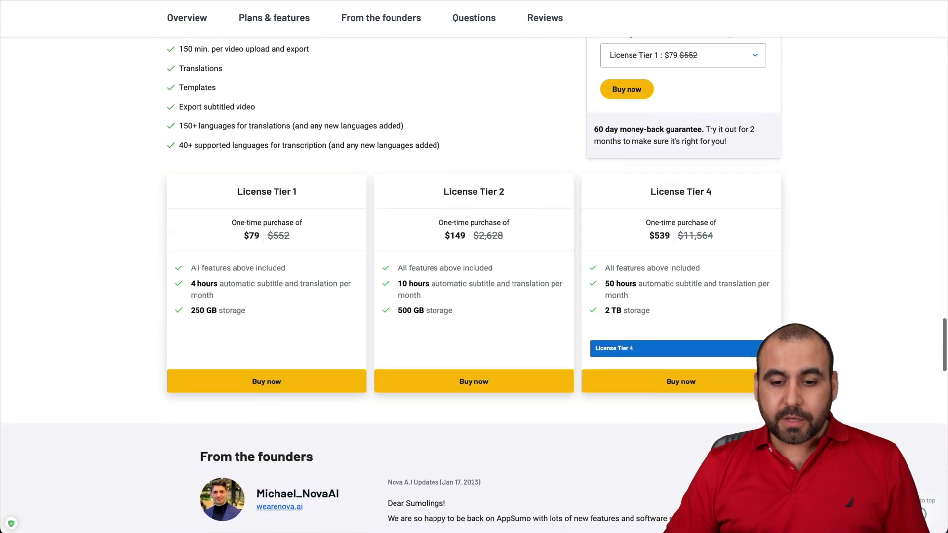
{"action": "scroll", "coordinate": [365, 229], "scroll_direction": "down", "scroll_amount": 1}
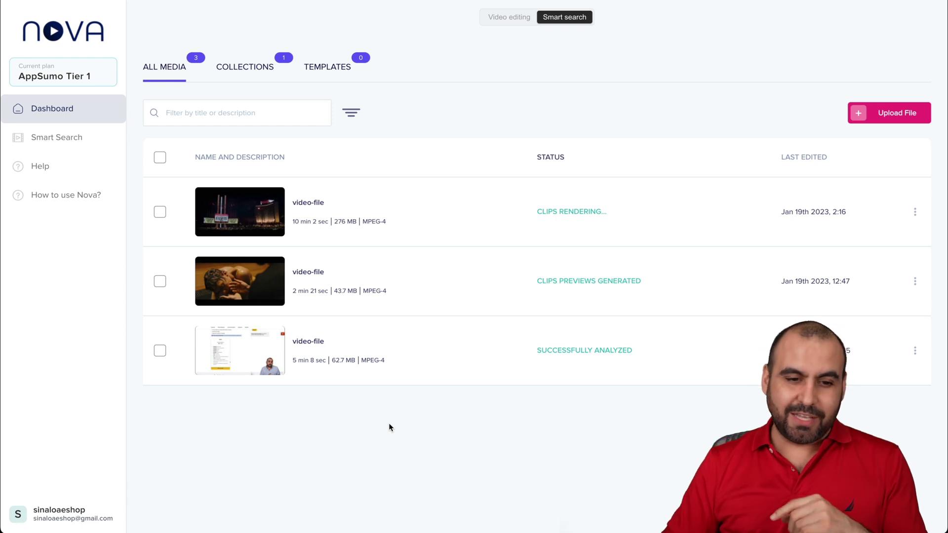
Open the first video in the All Media list in Smart Search.
{"action": "left_click", "coordinate": [267, 222]}
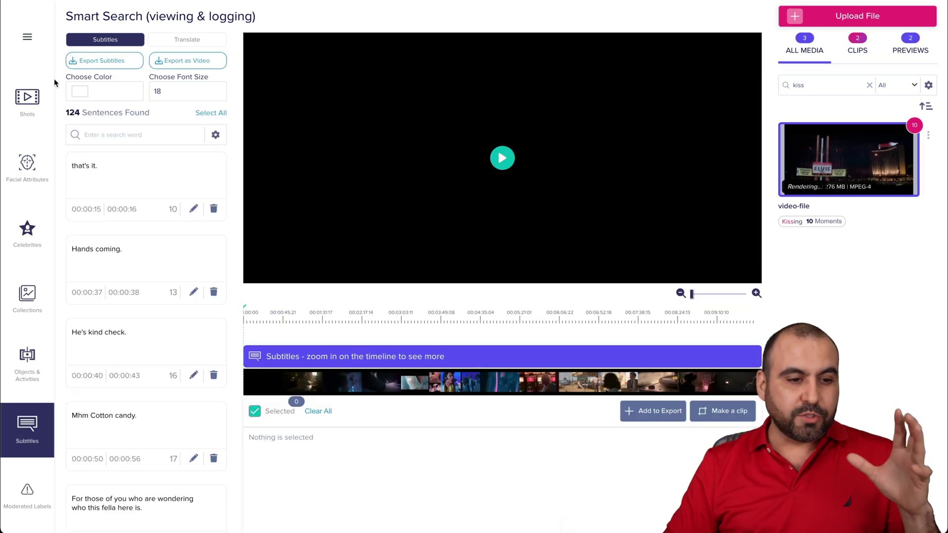
View the trailer's 248 detected shots, then its 16 facial attributes.
{"action": "left_click", "coordinate": [30, 101]}
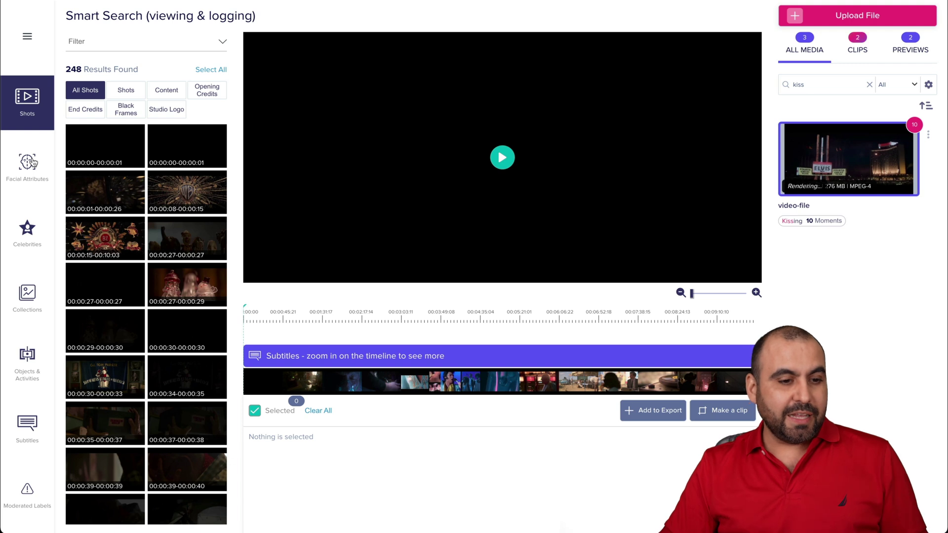
{"action": "left_click", "coordinate": [30, 163]}
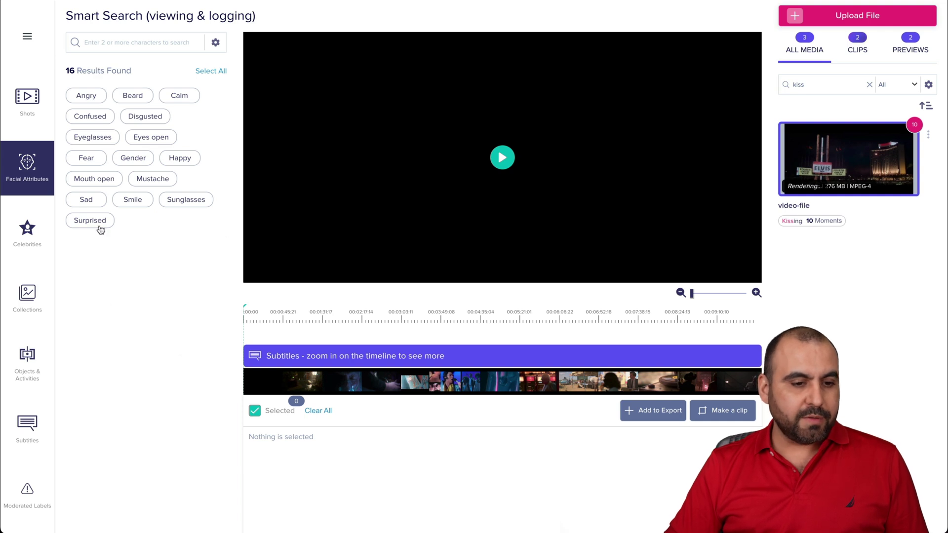
Try the Mustache attribute filter, then raise match confidence to 89%.
{"action": "left_click", "coordinate": [159, 184]}
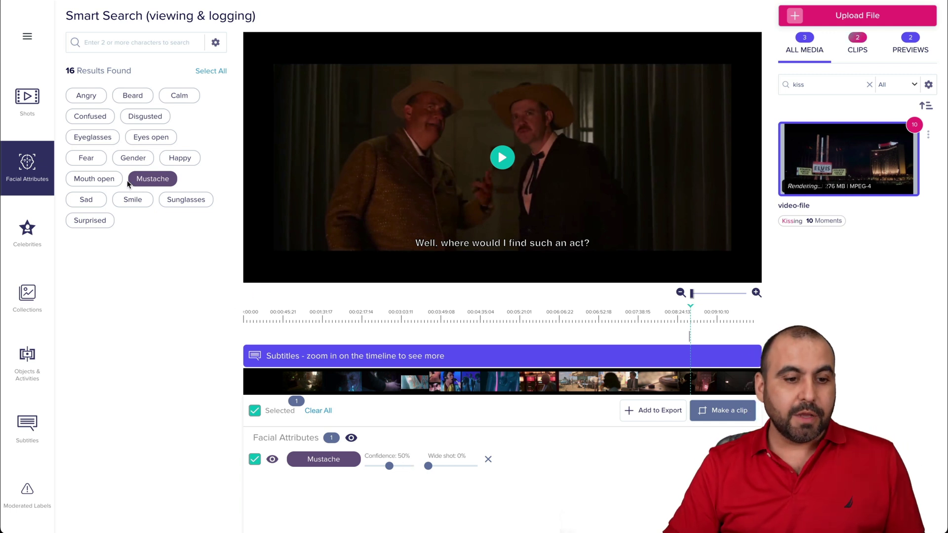
{"action": "left_click", "coordinate": [148, 180]}
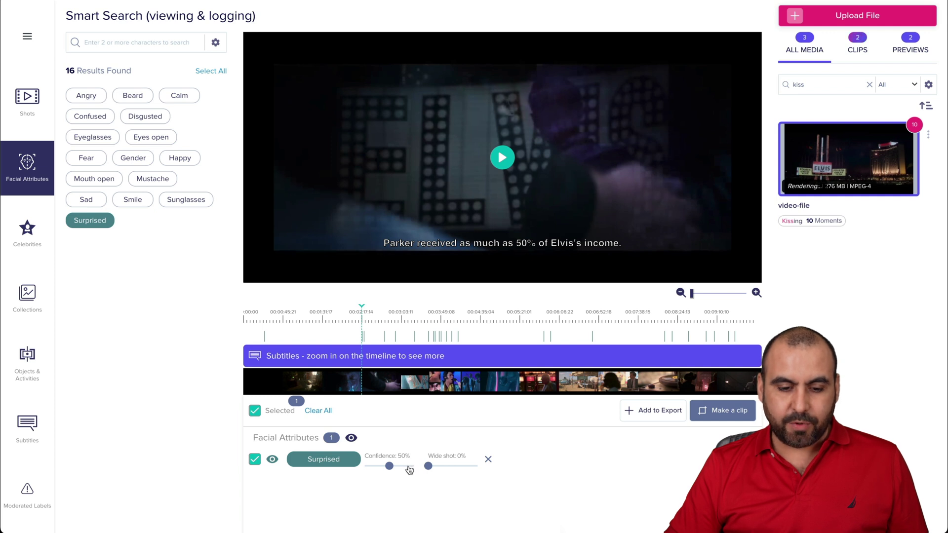
{"action": "left_click", "coordinate": [409, 466]}
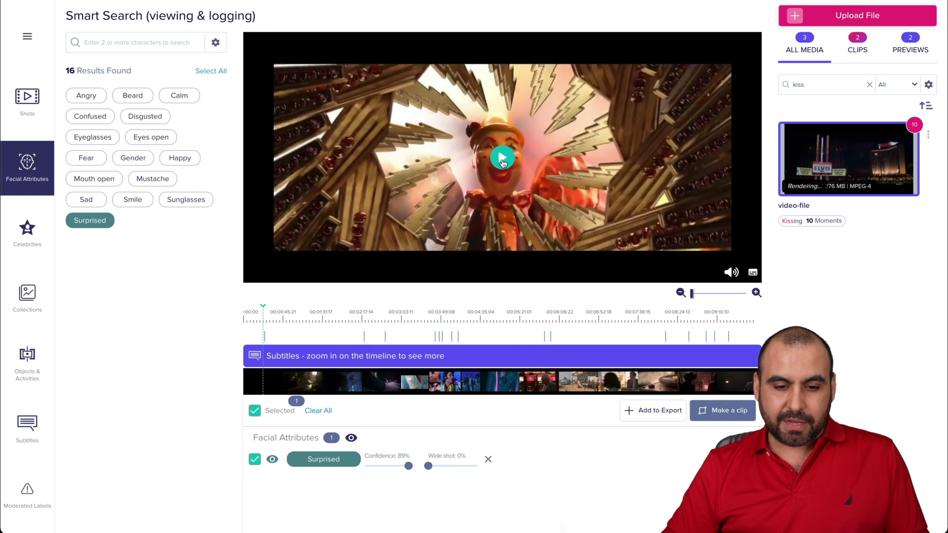
Preview the Surprised moments around 00:02:17, then clear the Surprised filter.
{"action": "left_click", "coordinate": [503, 160]}
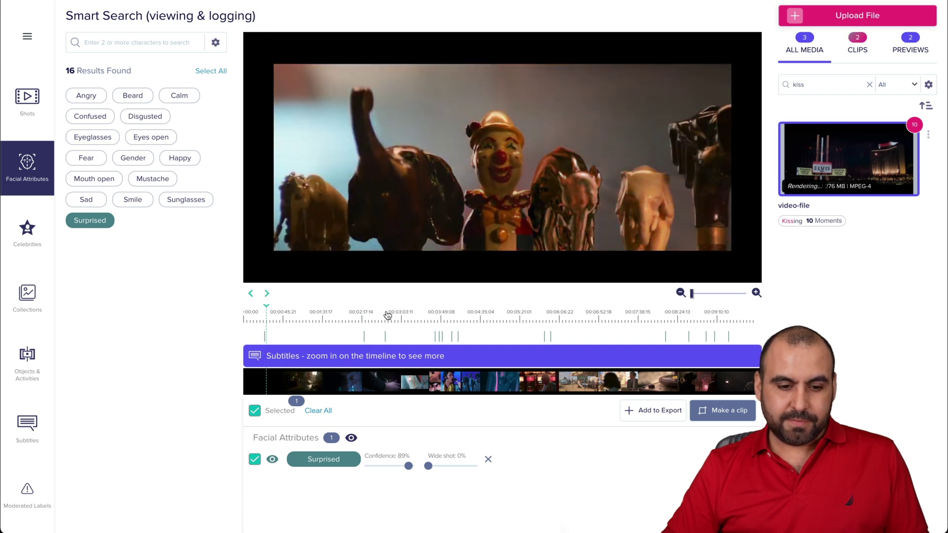
{"action": "left_click", "coordinate": [365, 319]}
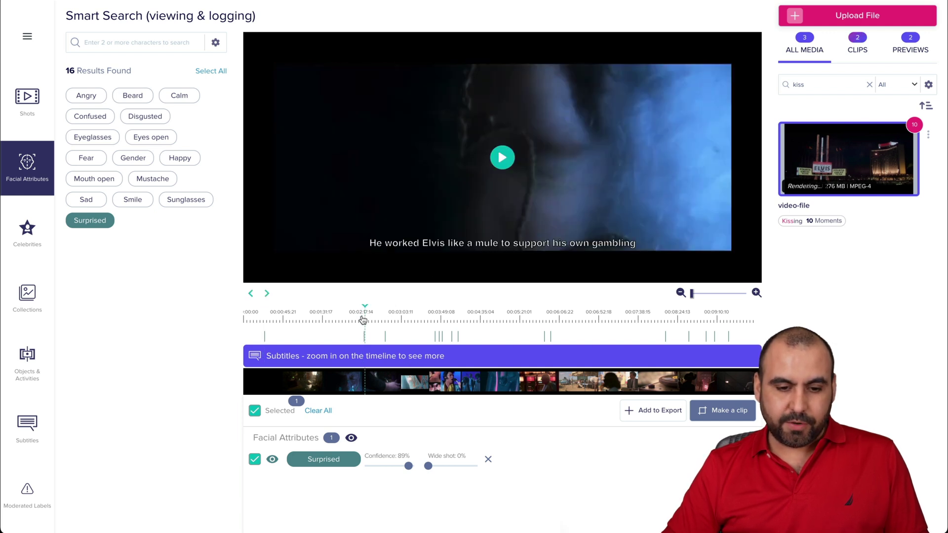
{"action": "left_click", "coordinate": [362, 319]}
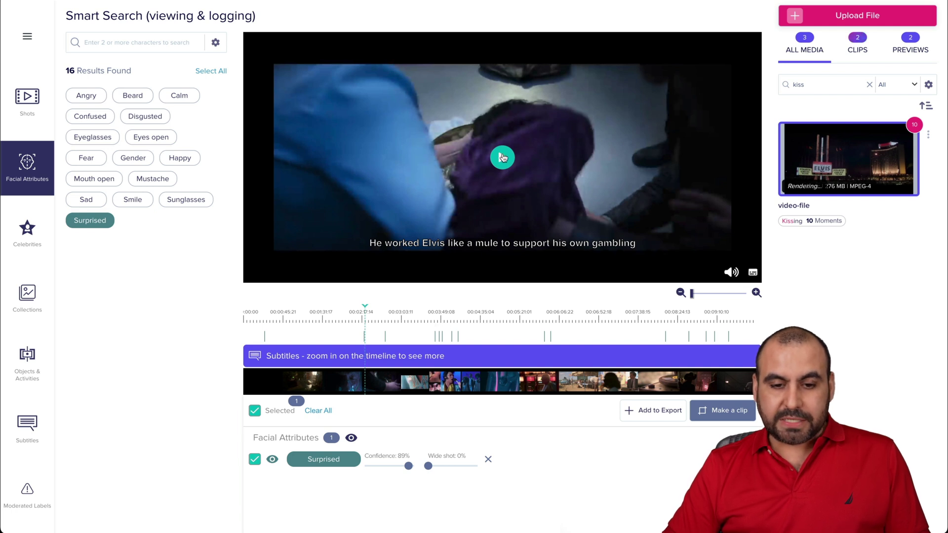
{"action": "left_click", "coordinate": [503, 158]}
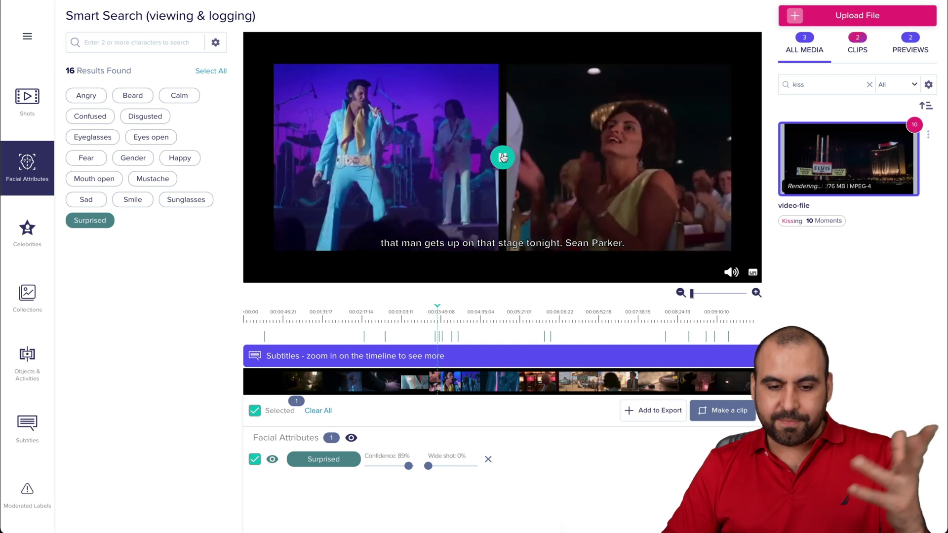
{"action": "left_click", "coordinate": [503, 157]}
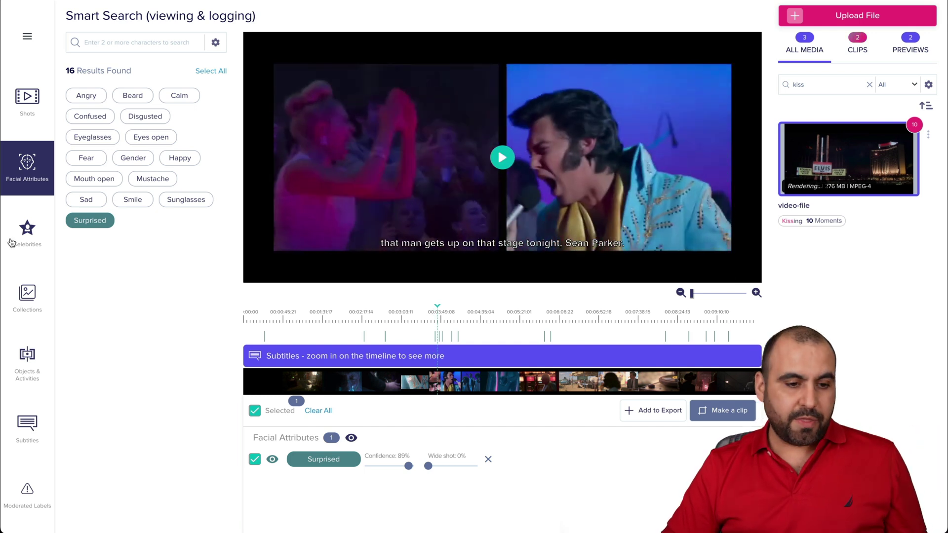
{"action": "left_click", "coordinate": [77, 220]}
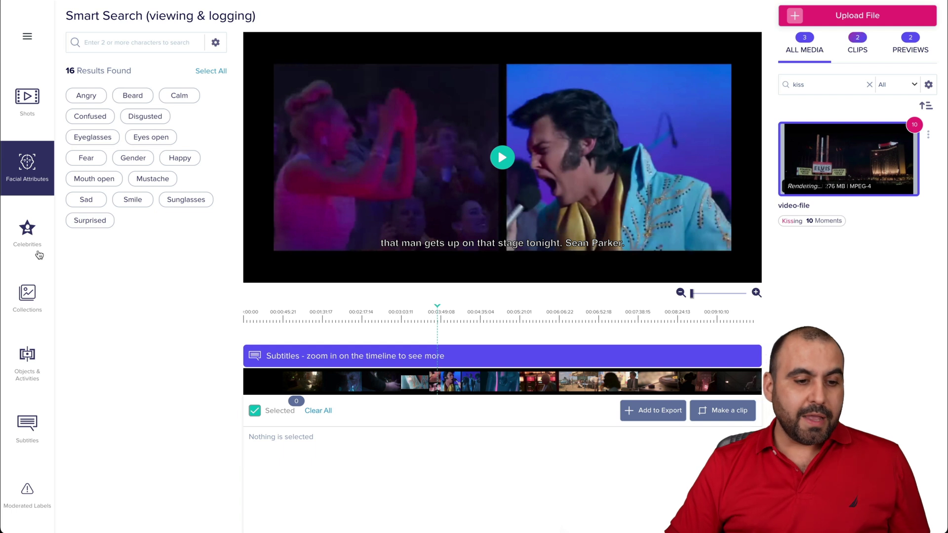
Filter the trailer's celebrities to Tom Hanks and preview his scenes.
{"action": "left_click", "coordinate": [27, 233]}
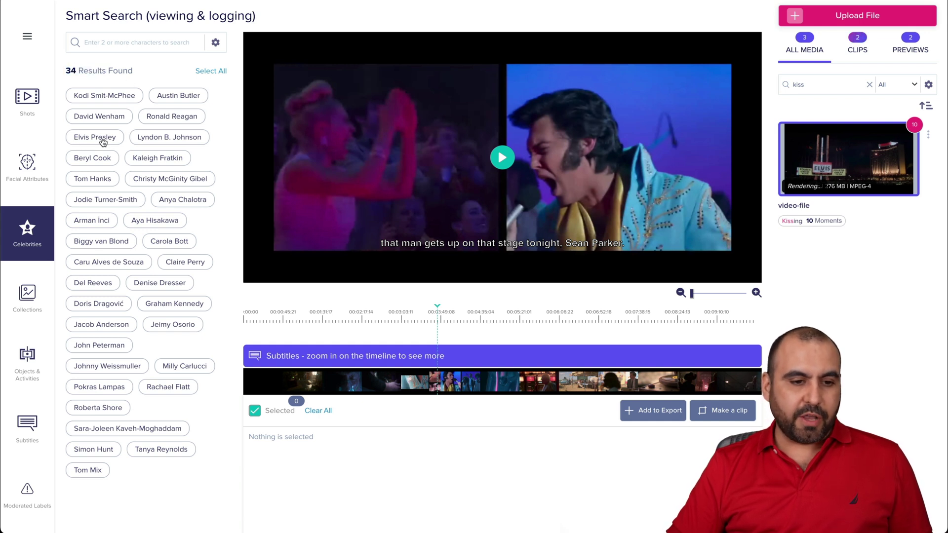
{"action": "left_click", "coordinate": [93, 179]}
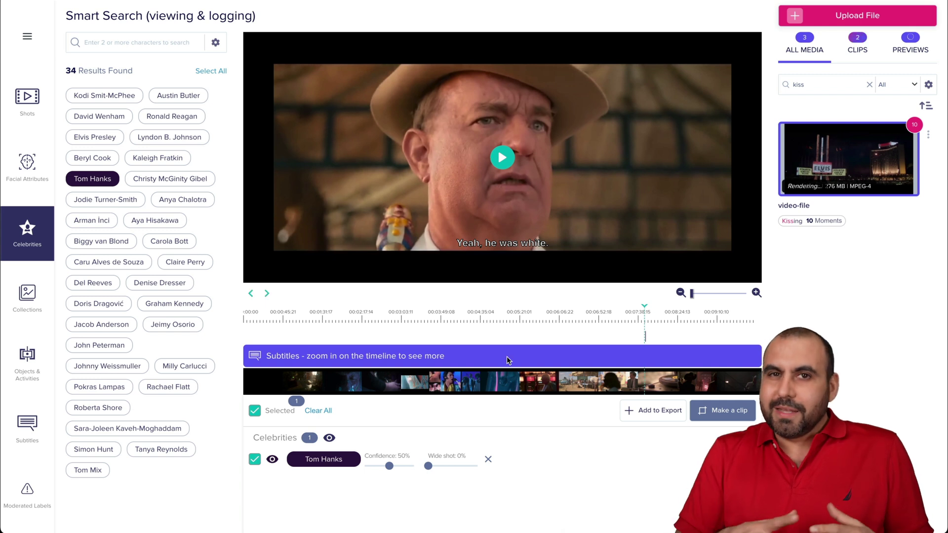
{"action": "left_click", "coordinate": [438, 320]}
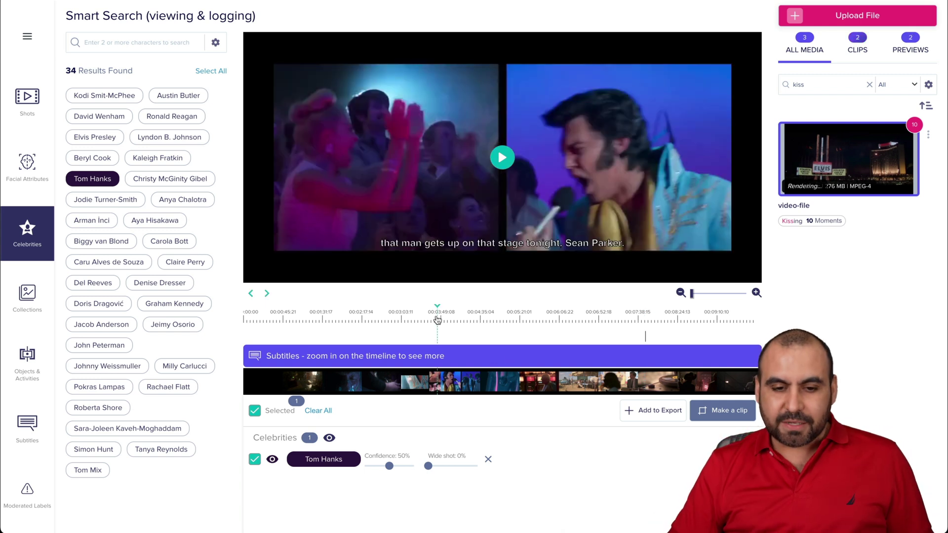
{"action": "left_click", "coordinate": [332, 321]}
Lower Tom Hanks confidence to 5% and clear the media search to list all videos.
{"action": "left_click_drag", "start_coordinate": [389, 465], "coordinate": [372, 466]}
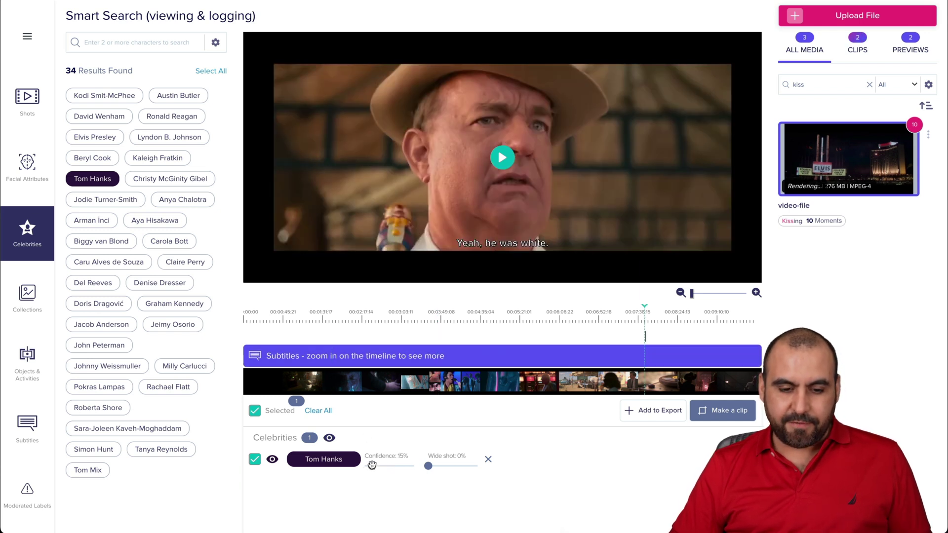
{"action": "left_click_drag", "start_coordinate": [369, 465], "coordinate": [368, 466]}
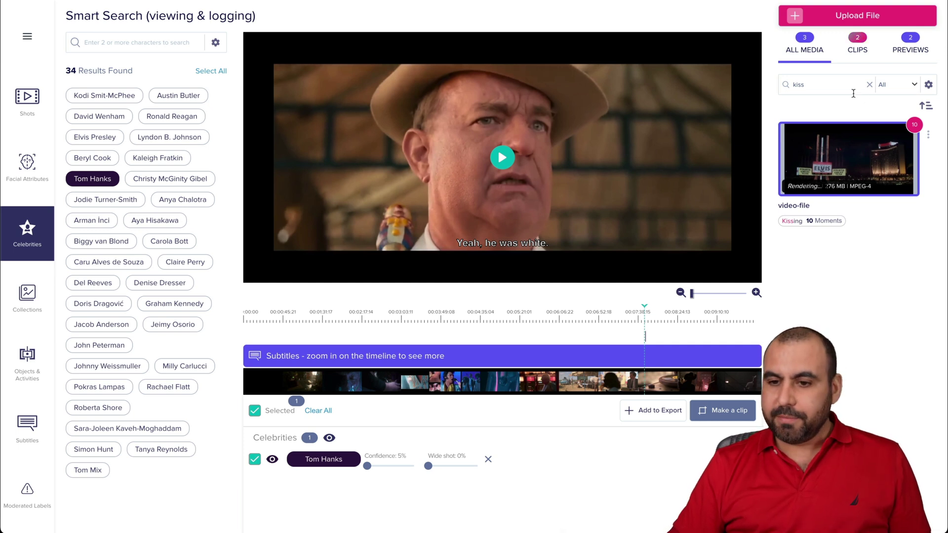
{"action": "left_click", "coordinate": [869, 85]}
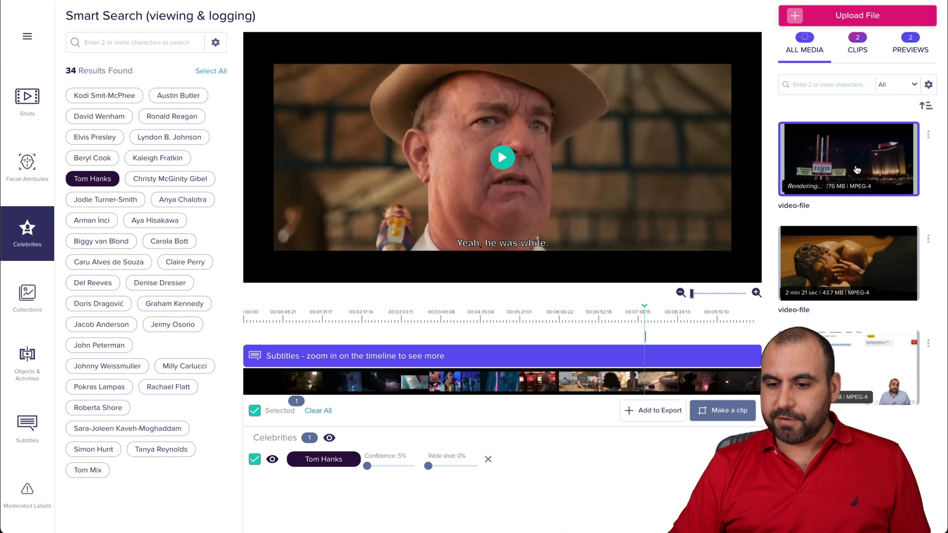
Open the second video and filter its celebrities to Ryan Gosling.
{"action": "left_click", "coordinate": [849, 255]}
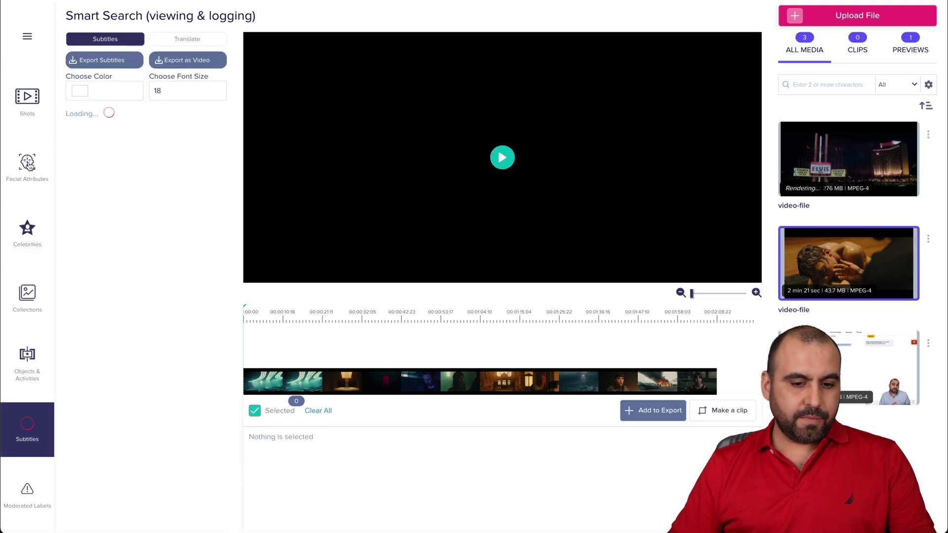
{"action": "left_click", "coordinate": [22, 226]}
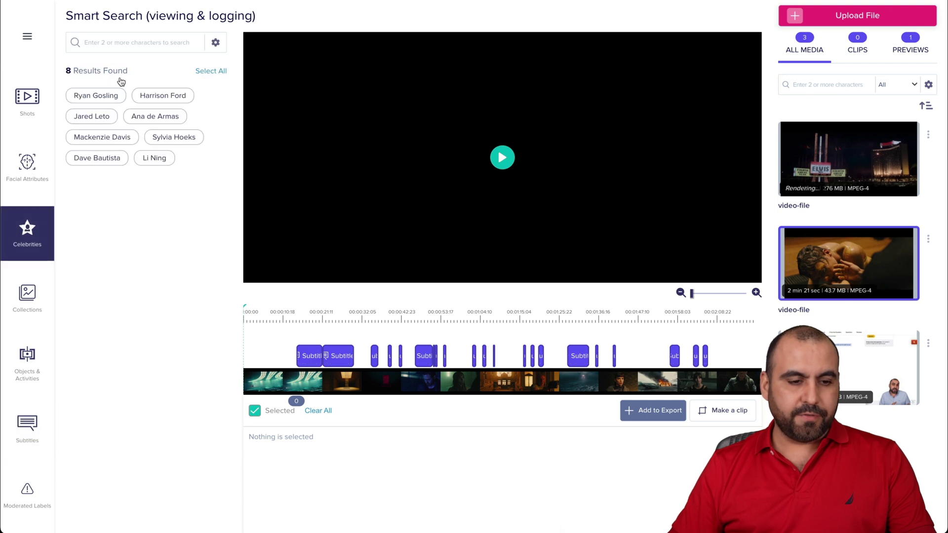
{"action": "left_click", "coordinate": [99, 97]}
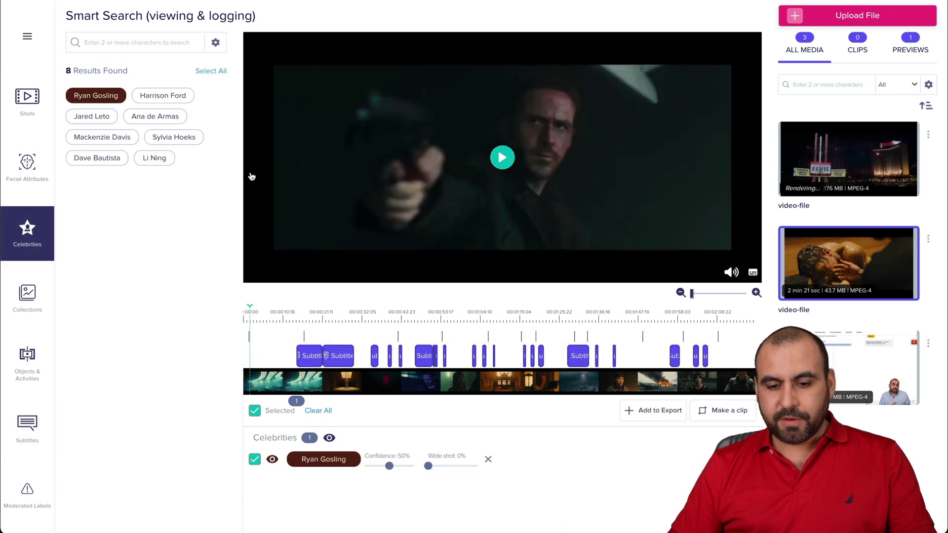
Jump through Ryan Gosling's scenes at 00:00:21, 00:00:42 and a later point.
{"action": "left_click", "coordinate": [306, 318]}
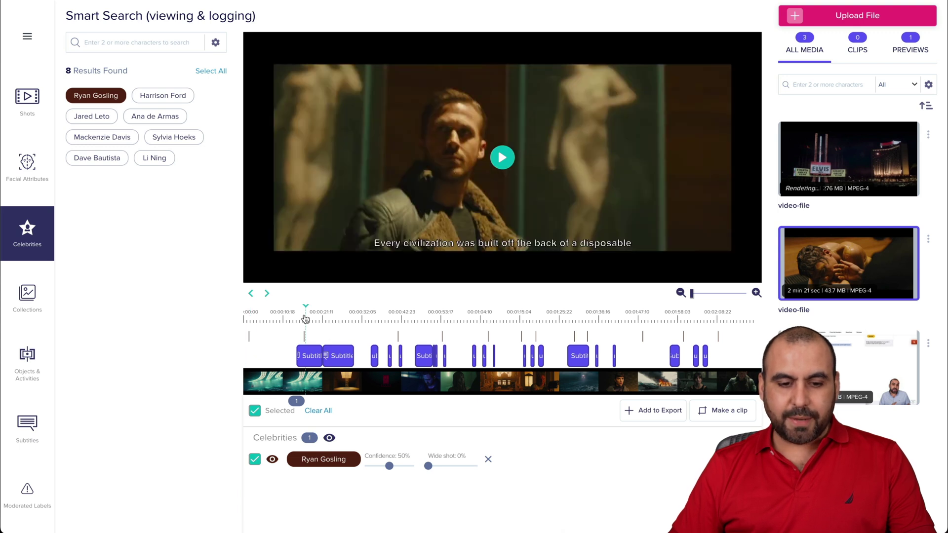
{"action": "left_click", "coordinate": [398, 314]}
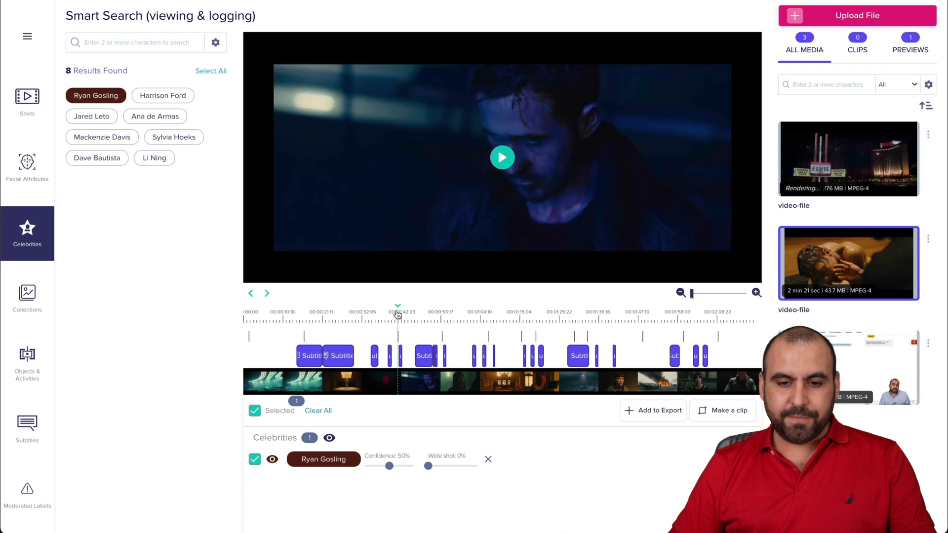
{"action": "left_click", "coordinate": [441, 316]}
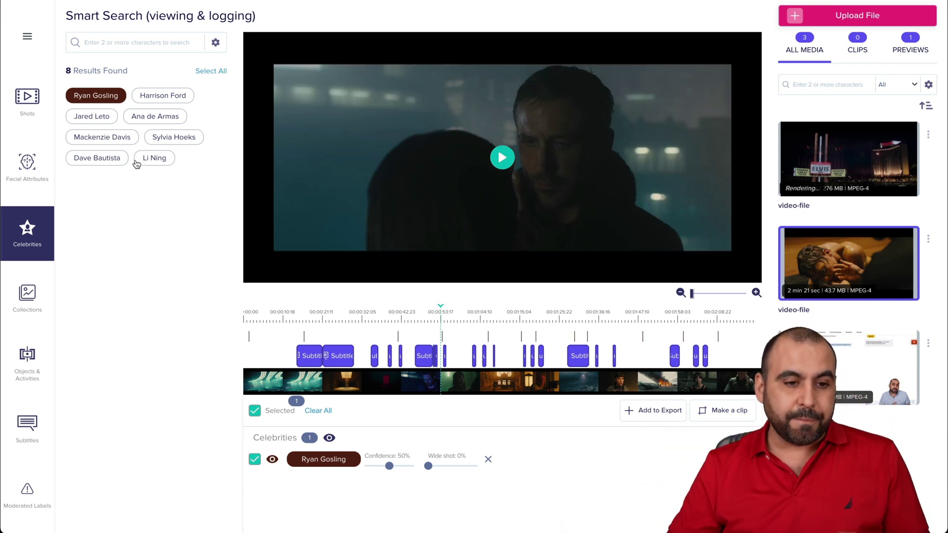
Preview a Harrison Ford scene, clear celebrity filters, then browse Collections and the 348 objects.
{"action": "left_click", "coordinate": [112, 95]}
{"action": "mouse_move", "coordinate": [163, 96]}
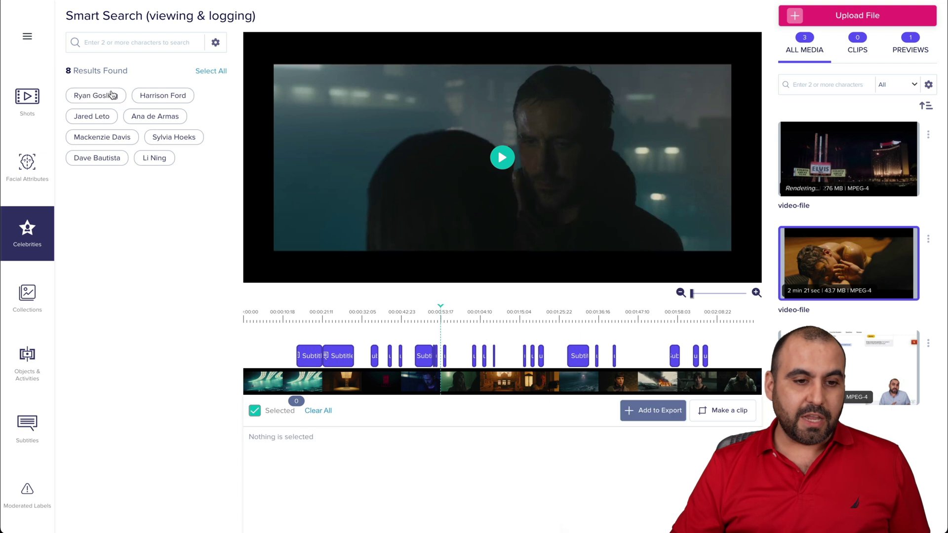
{"action": "left_click", "coordinate": [164, 99]}
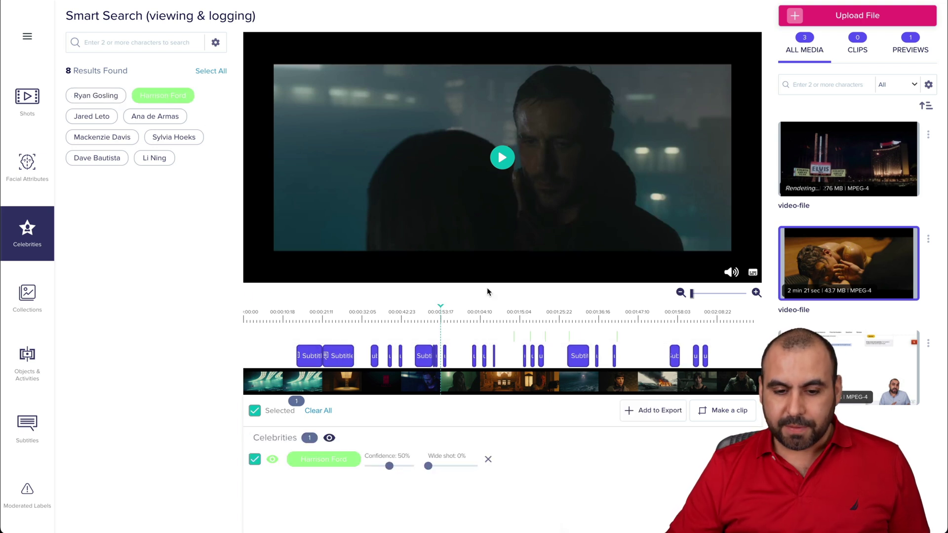
{"action": "left_click", "coordinate": [512, 331]}
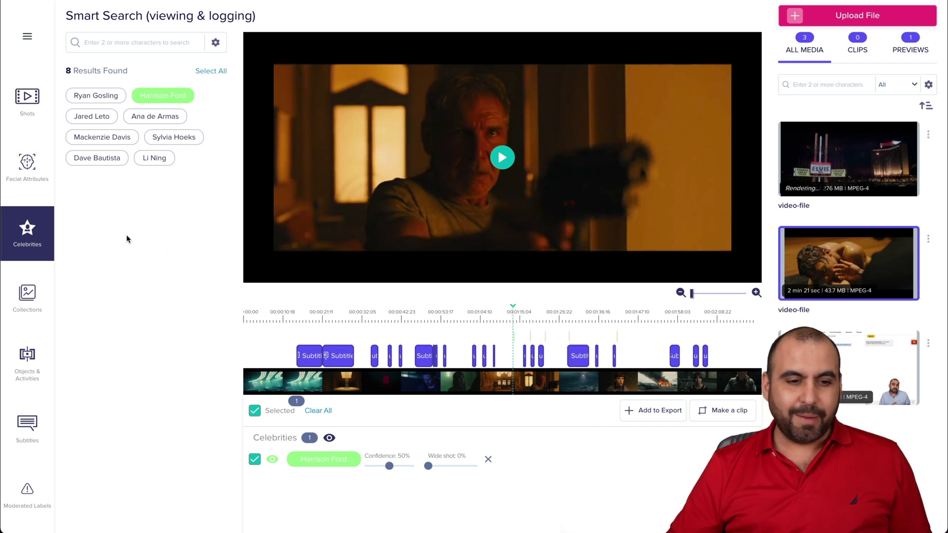
{"action": "left_click", "coordinate": [157, 99]}
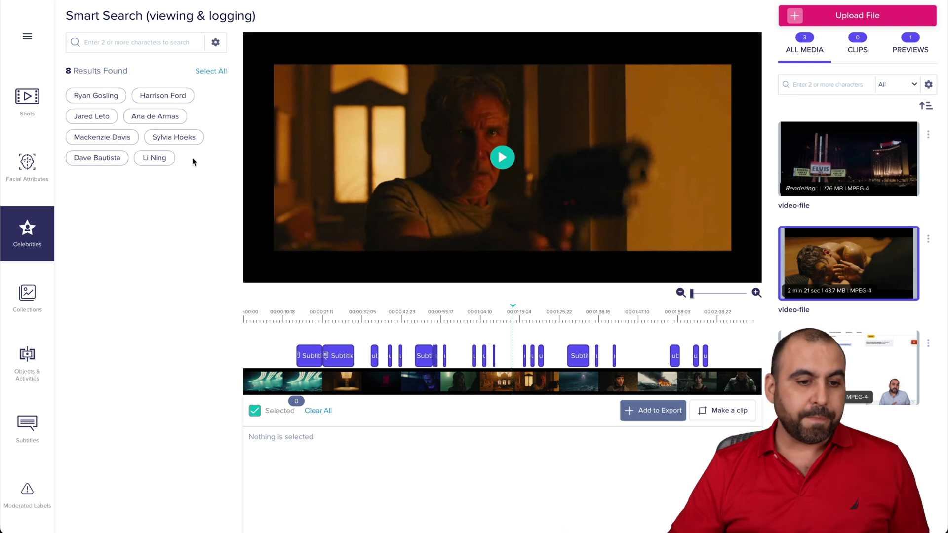
{"action": "left_click", "coordinate": [23, 292]}
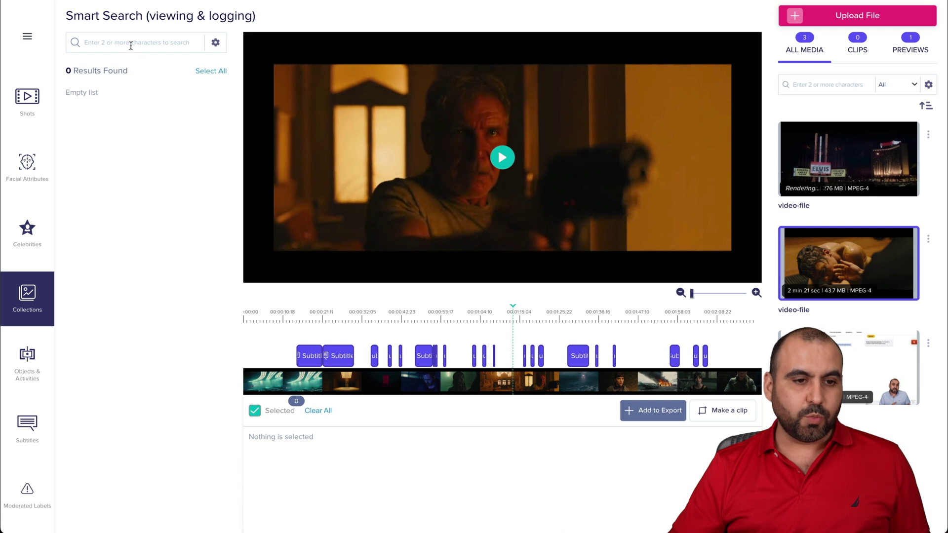
{"action": "left_click", "coordinate": [23, 367]}
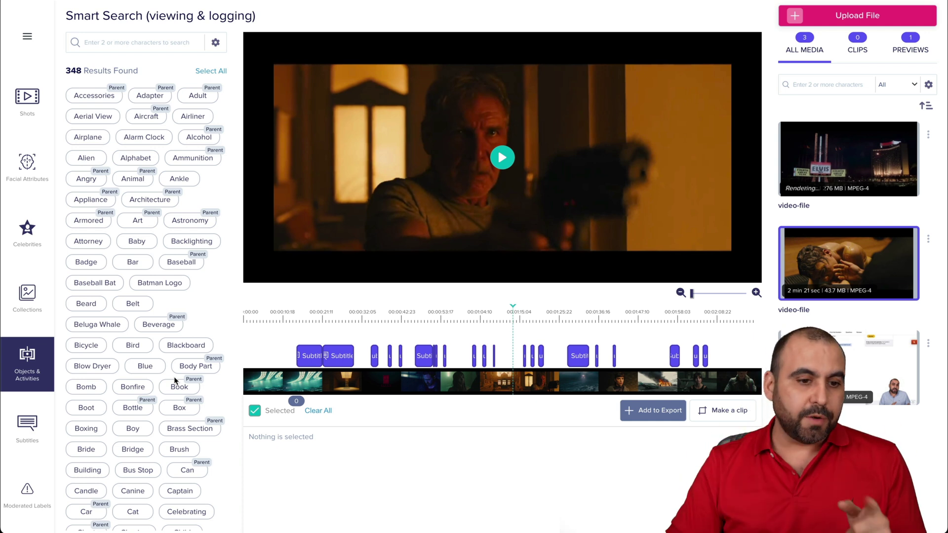
Filter the second trailer to Airplane moments, play them near the end, then clear the filter.
{"action": "left_click", "coordinate": [99, 138]}
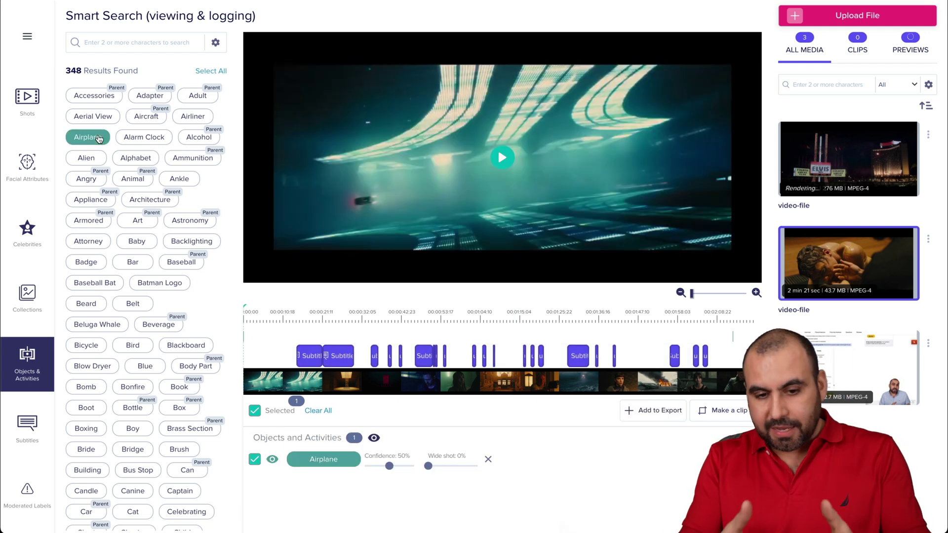
{"action": "left_click", "coordinate": [504, 158]}
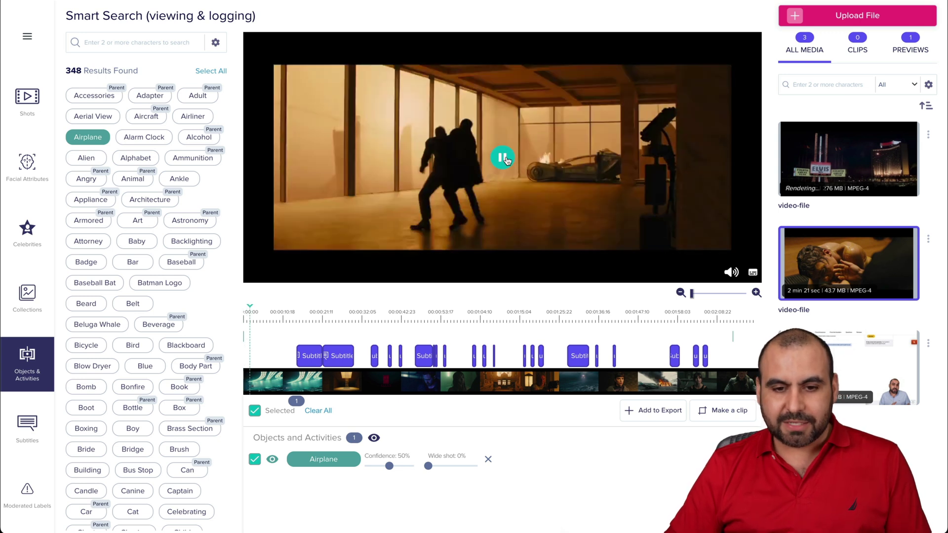
{"action": "left_click", "coordinate": [506, 159]}
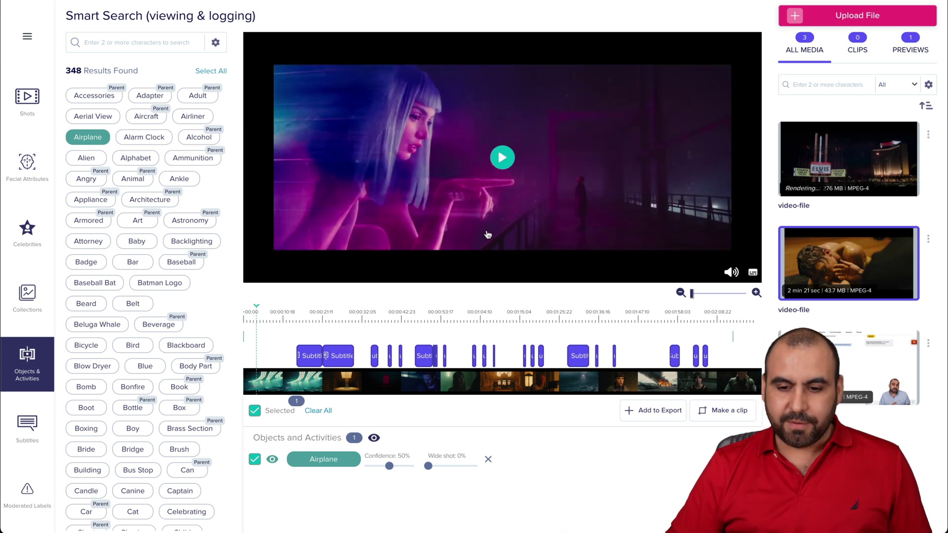
{"action": "left_click", "coordinate": [732, 323]}
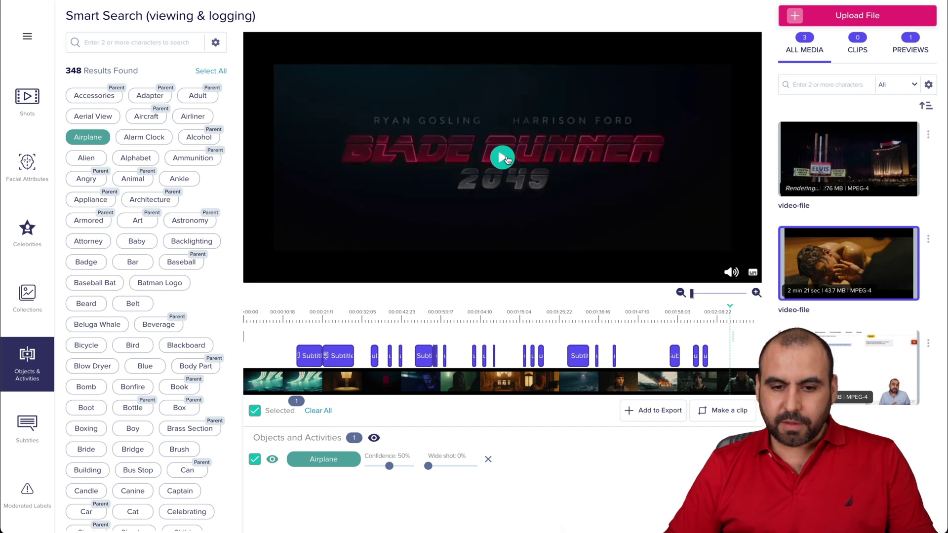
{"action": "left_click", "coordinate": [506, 159]}
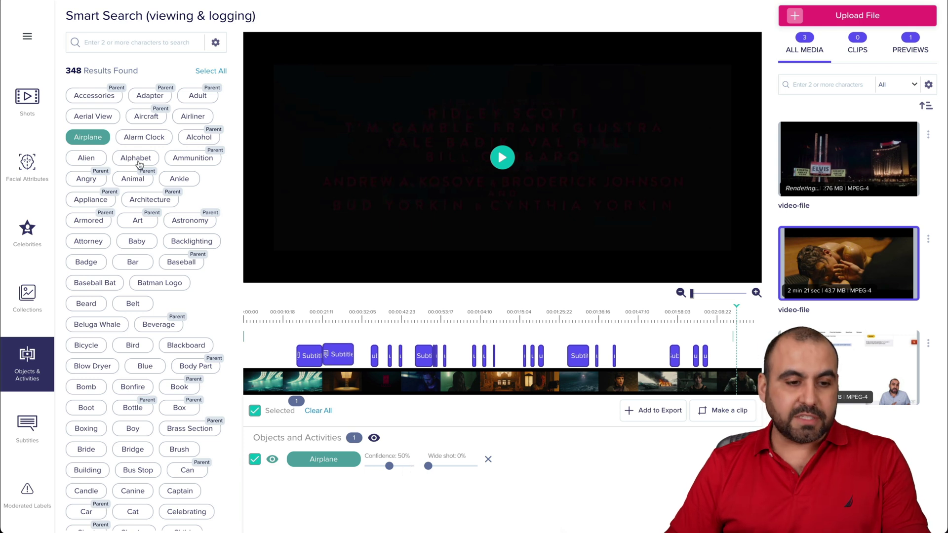
{"action": "left_click", "coordinate": [98, 139]}
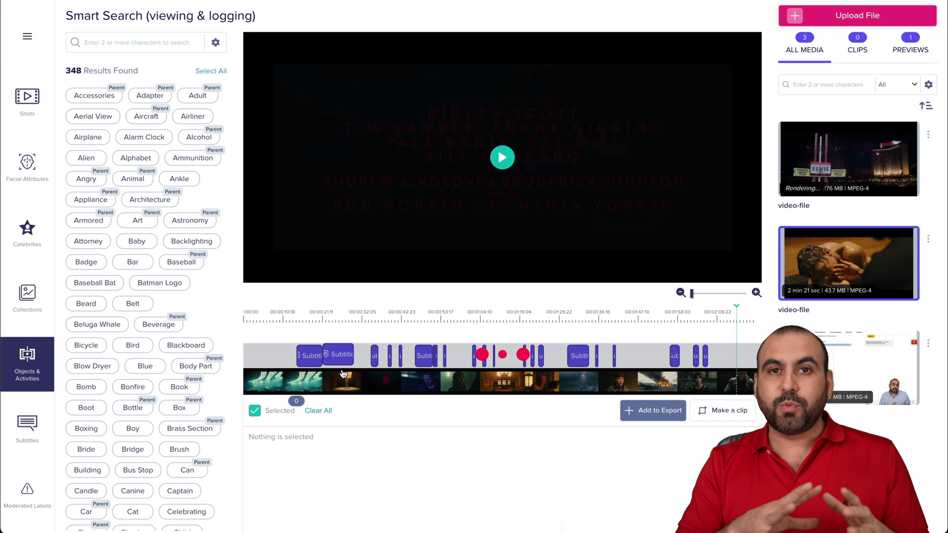
Preview the Aerial View moments from 00:00:10, then clear the Aerial View filter.
{"action": "left_click", "coordinate": [99, 117]}
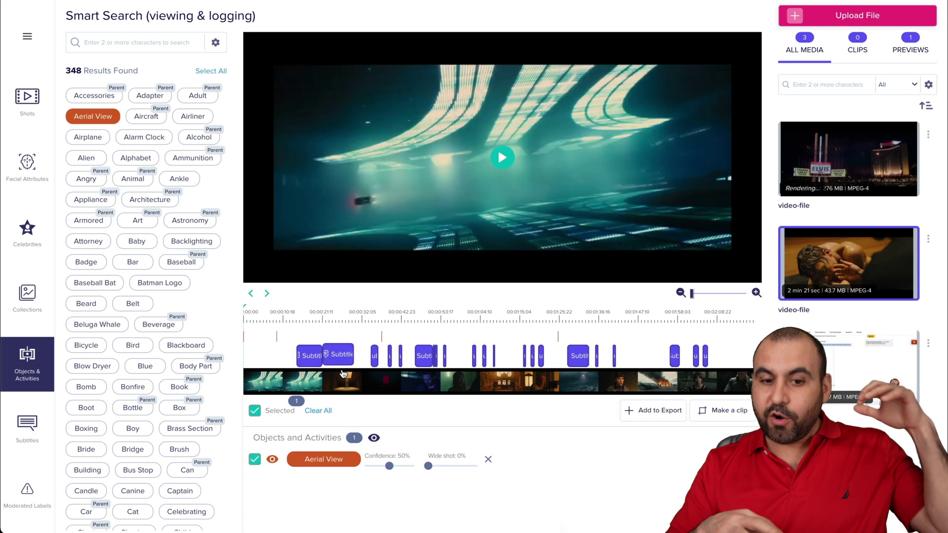
{"action": "left_click", "coordinate": [502, 157]}
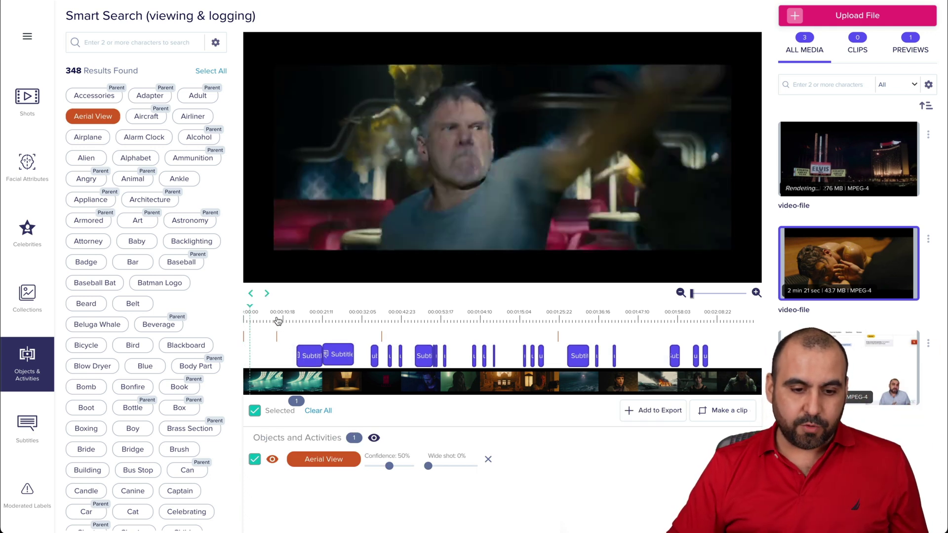
{"action": "left_click", "coordinate": [277, 320]}
{"action": "left_click", "coordinate": [499, 158]}
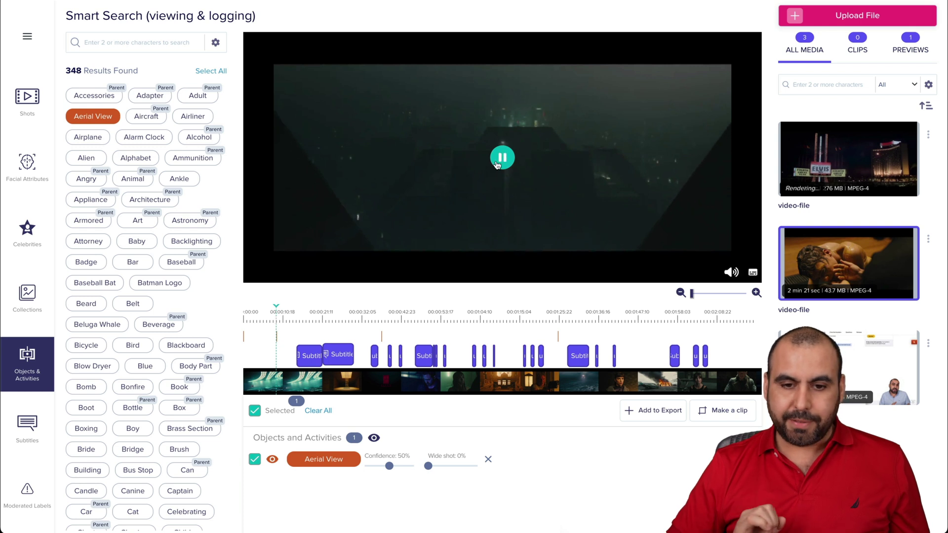
{"action": "left_click", "coordinate": [498, 163]}
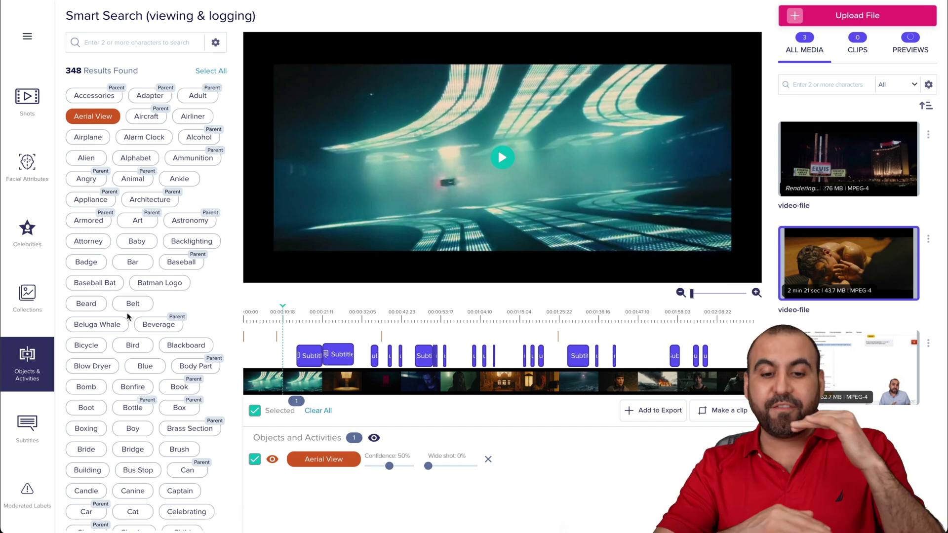
{"action": "left_click", "coordinate": [92, 119]}
Show the trailer's 21 timed subtitle sentences in the Subtitles panel.
{"action": "left_click", "coordinate": [39, 426]}
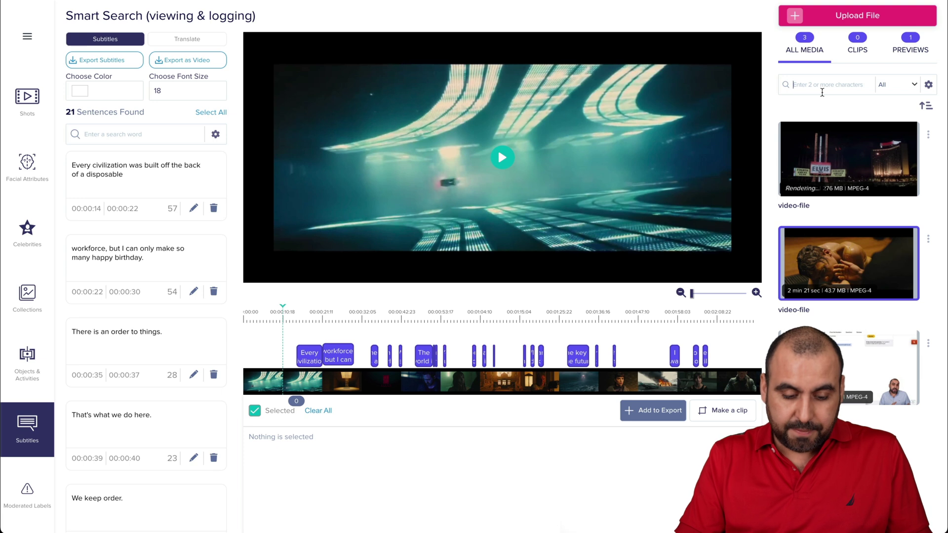
Search the media library for kiss, fight and aerial in turn, then clear the search.
{"action": "type", "text": "kiss"}
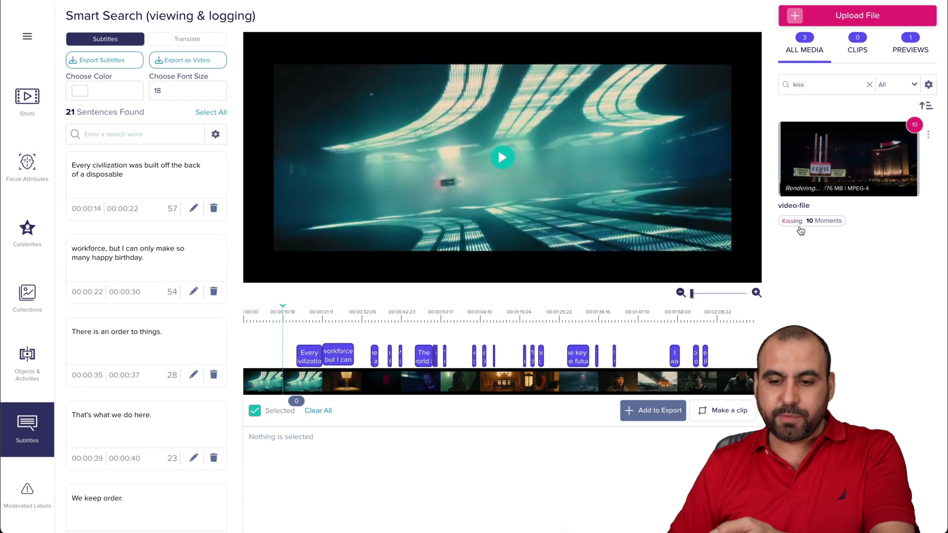
{"action": "double_click", "coordinate": [801, 78]}
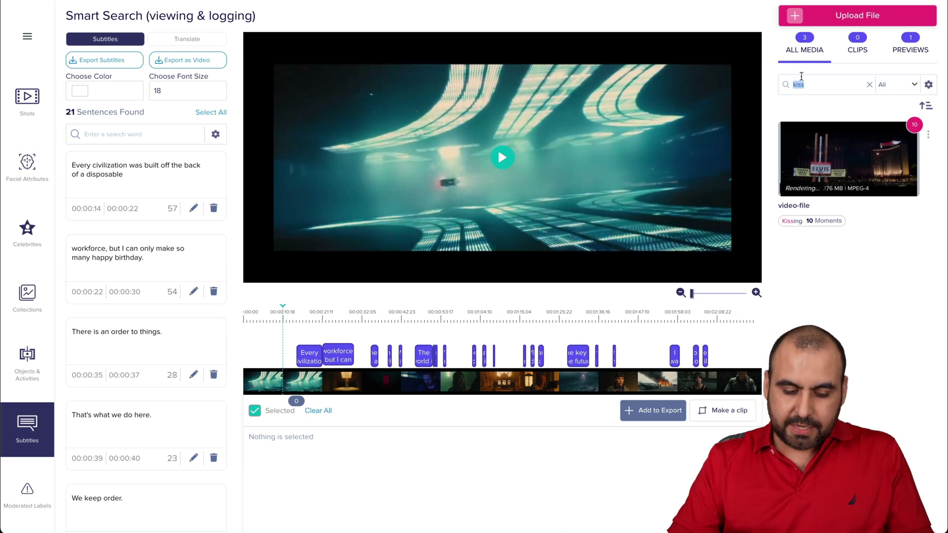
{"action": "type", "text": "fight"}
{"action": "key", "text": "Return"}
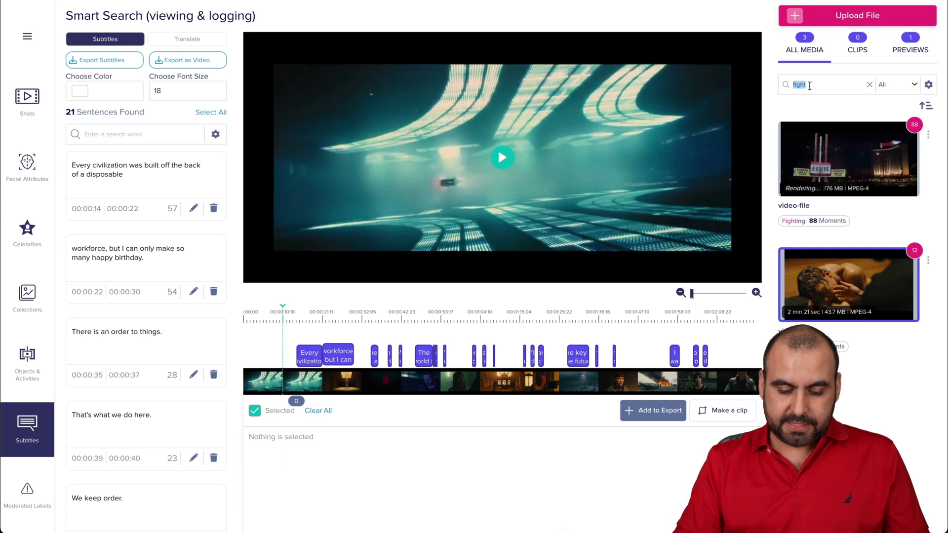
{"action": "type", "text": "aerial"}
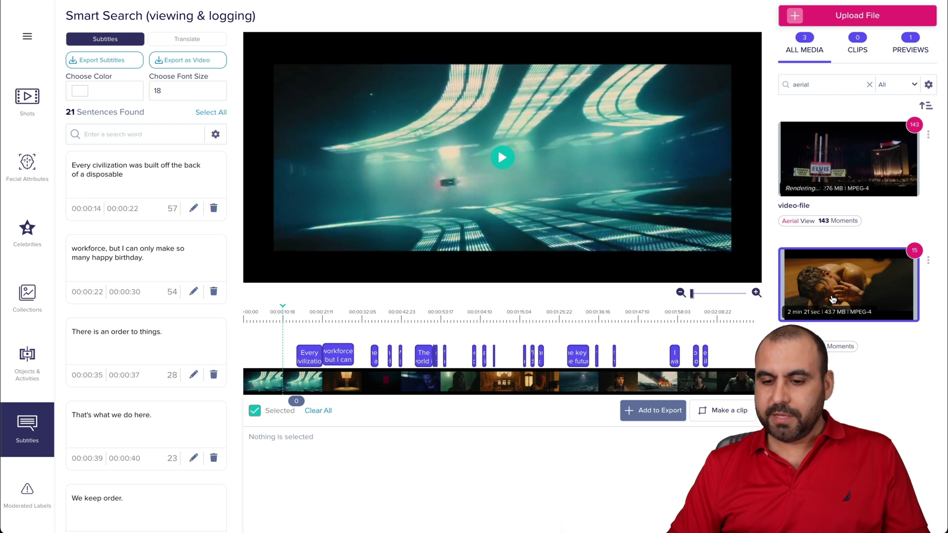
{"action": "double_click", "coordinate": [813, 84]}
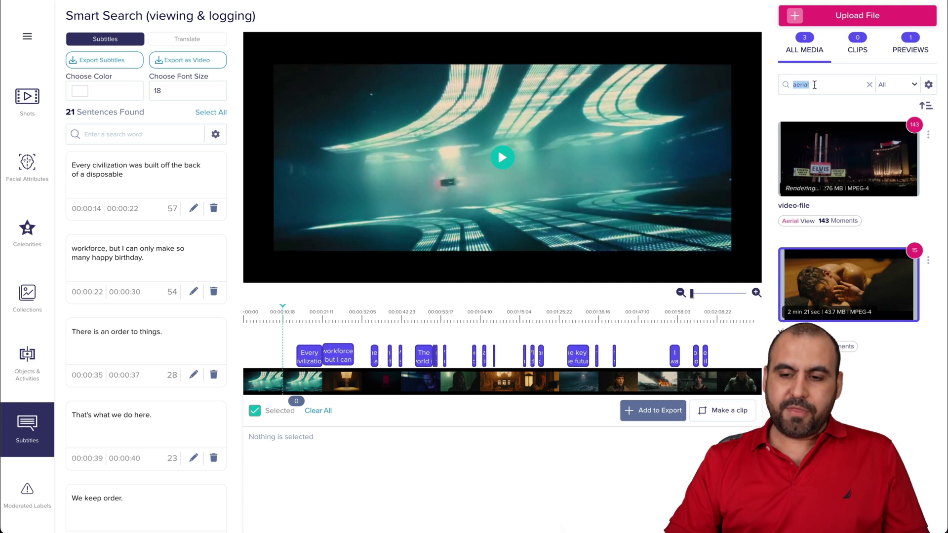
{"action": "key", "text": "BackSpace"}
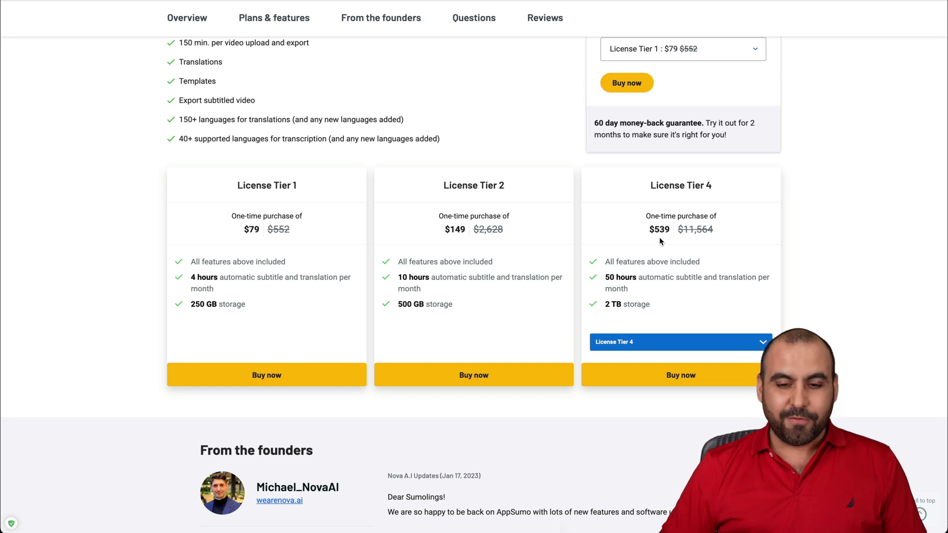
Deselect the highlighted text on the AppSumo $79/$149/$539 license tier cards.
{"action": "left_click", "coordinate": [661, 302]}
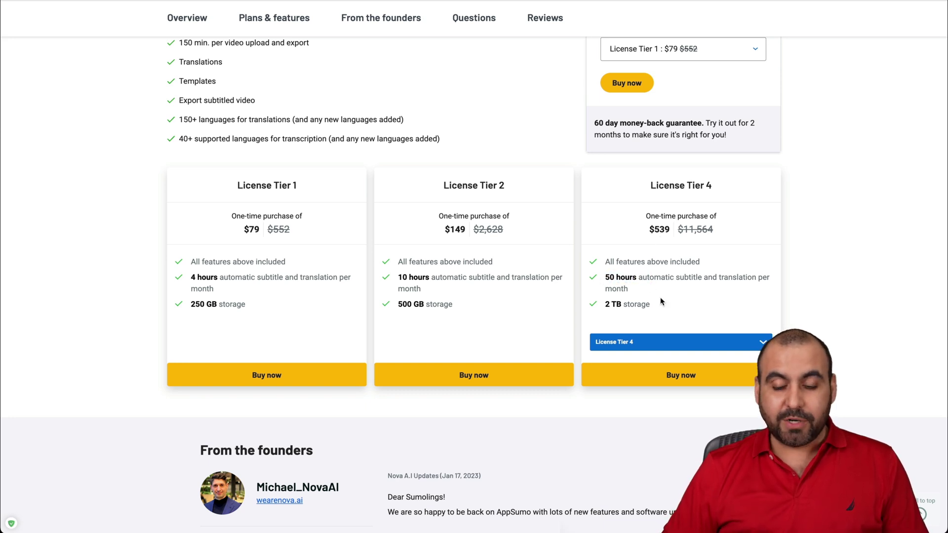